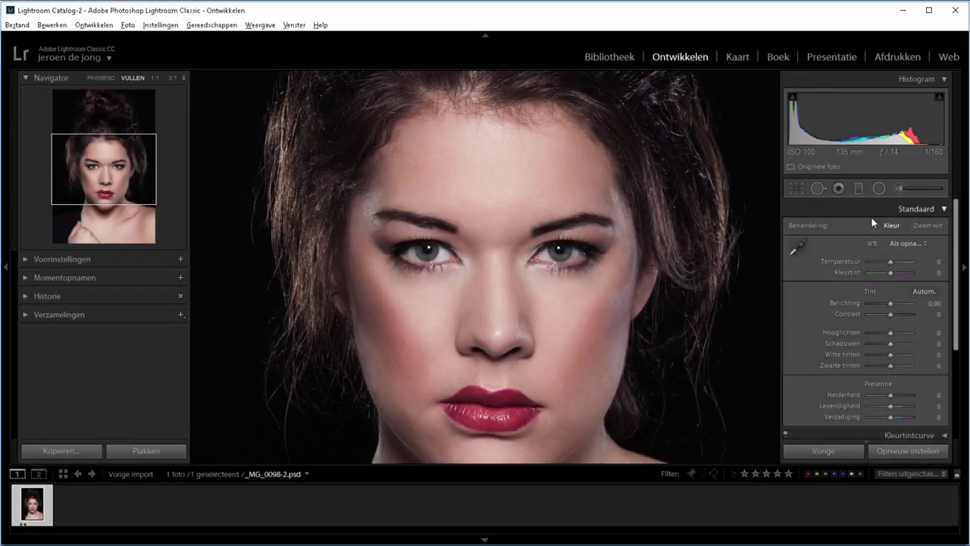
Switch to the Adjustment Brush to begin a new local mask on the portrait
left_click(900, 187)
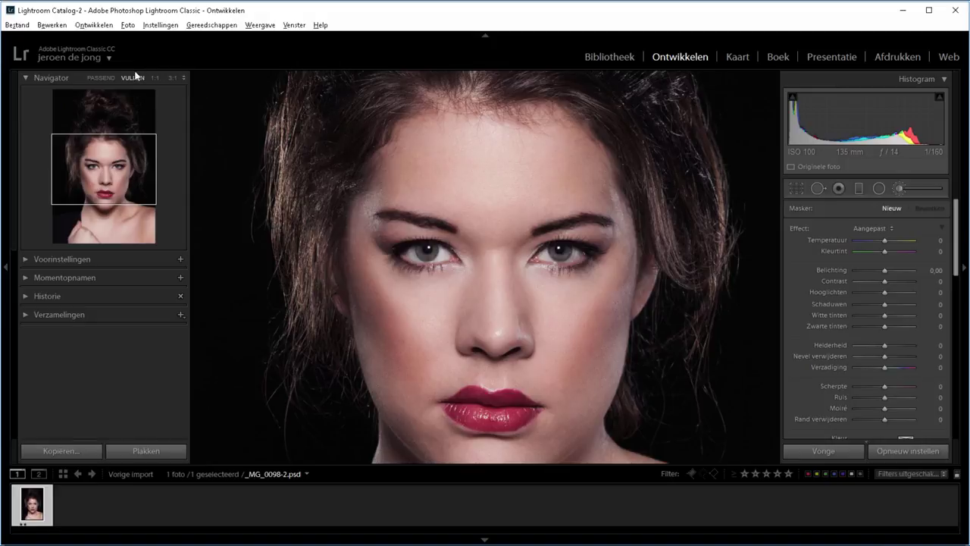
Zoom to 1:1 and paint a brush mask onto both pupils, checking it with the overlay
left_click(155, 77)
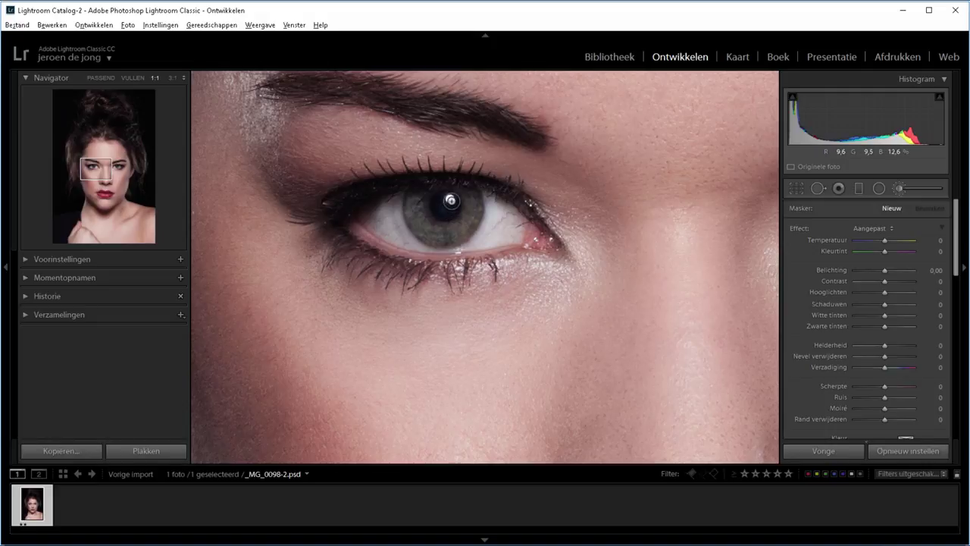
key("o")
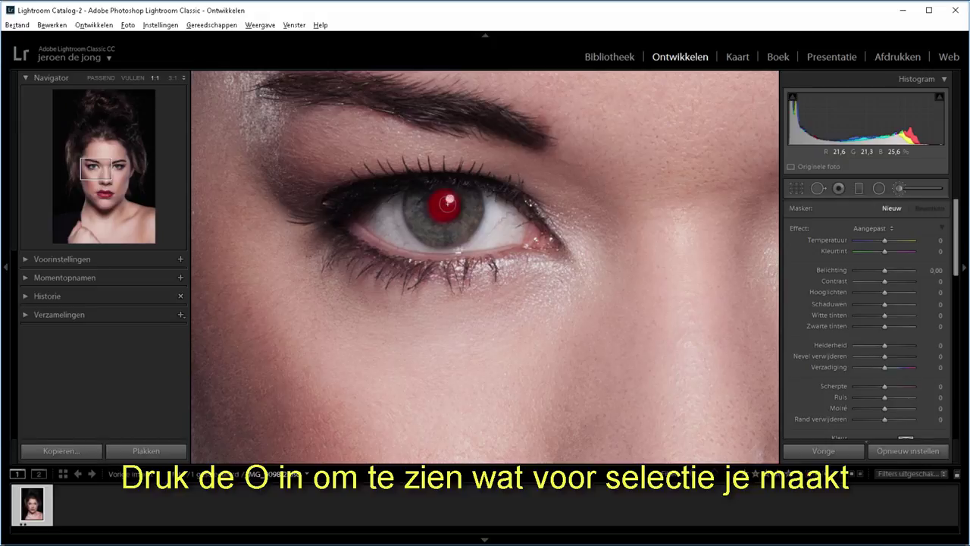
left_click(449, 200)
left_click_drag(672, 234, 237, 221)
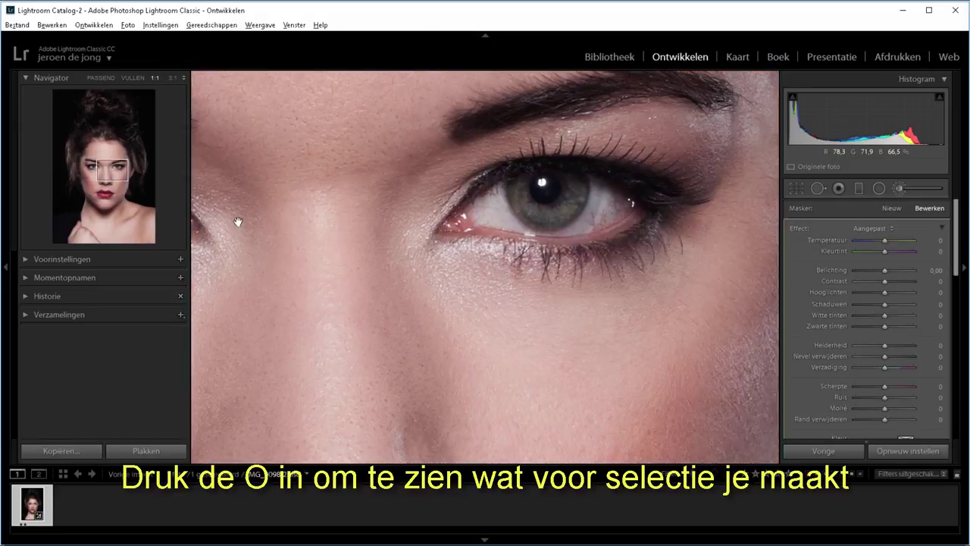
left_click(479, 190)
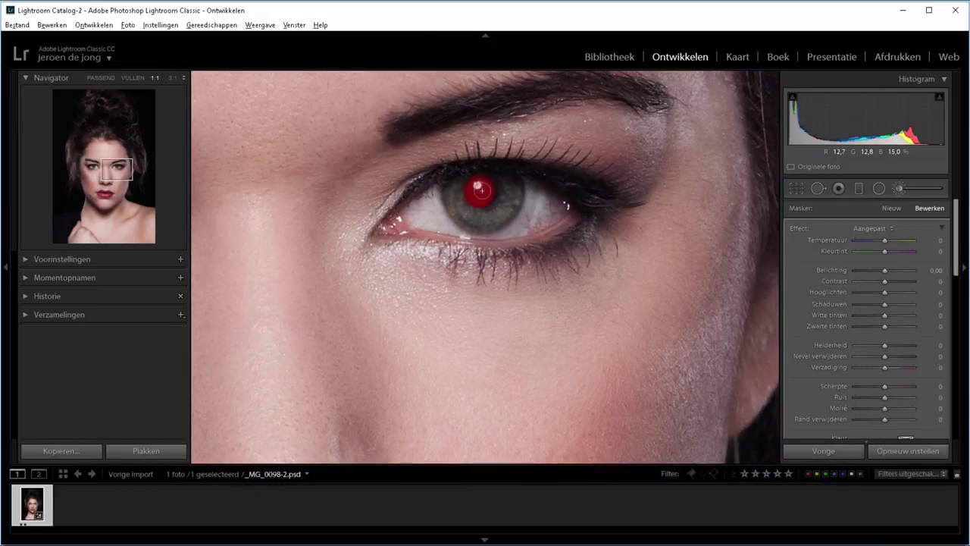
left_click_drag(425, 331, 493, 361)
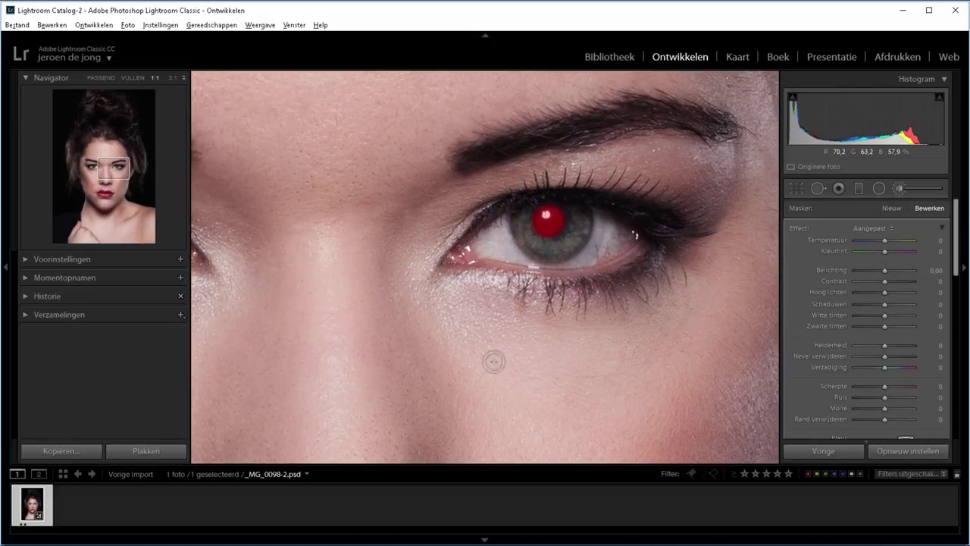
key("o")
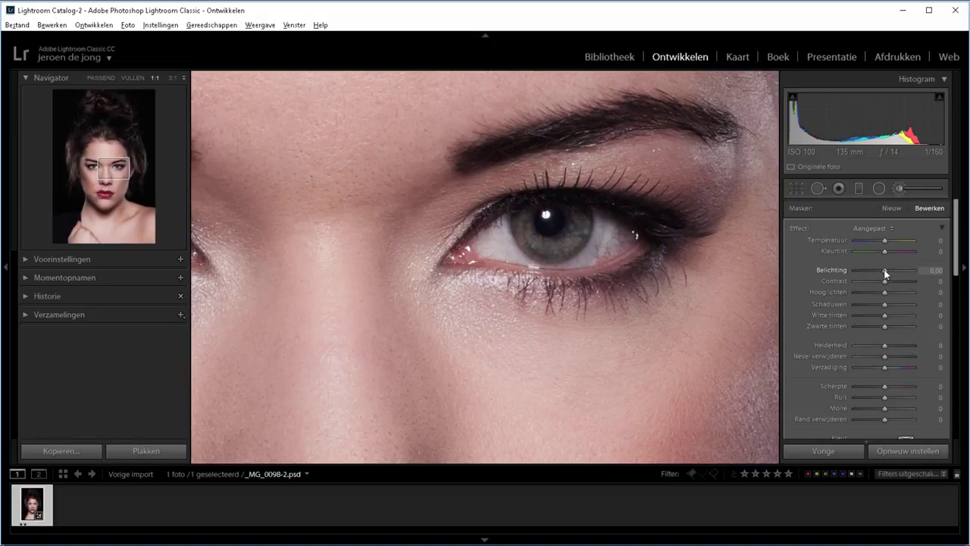
Darken the pupil mask with exposure −0.28 and blacks −15, then start a new brush mask
left_click_drag(884, 270, 882, 273)
left_click_drag(883, 326, 878, 326)
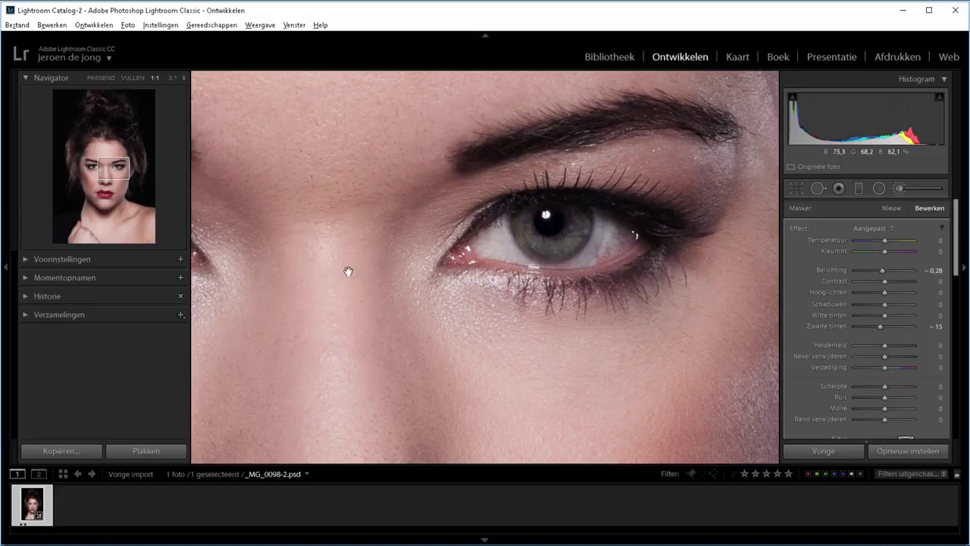
left_click_drag(347, 271, 511, 262)
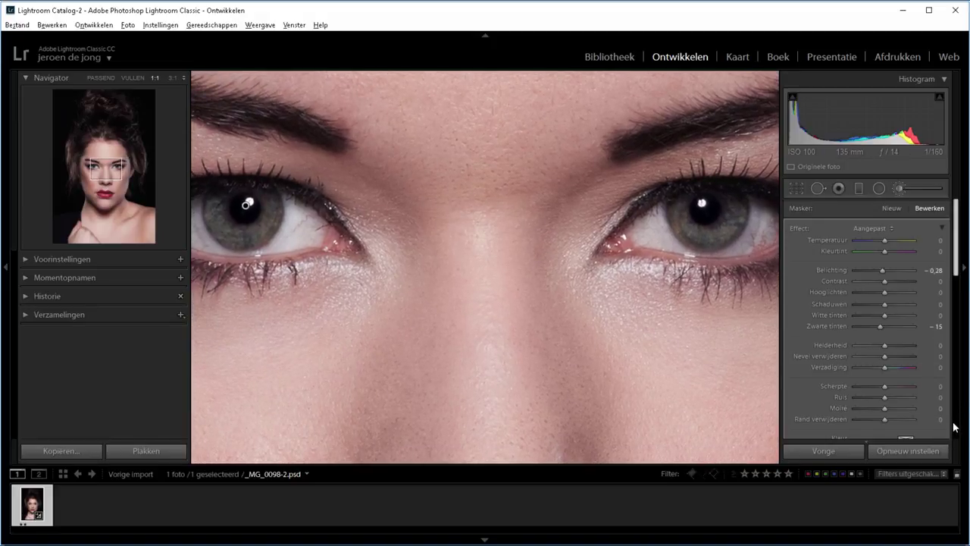
scroll(940, 347, "down", 5)
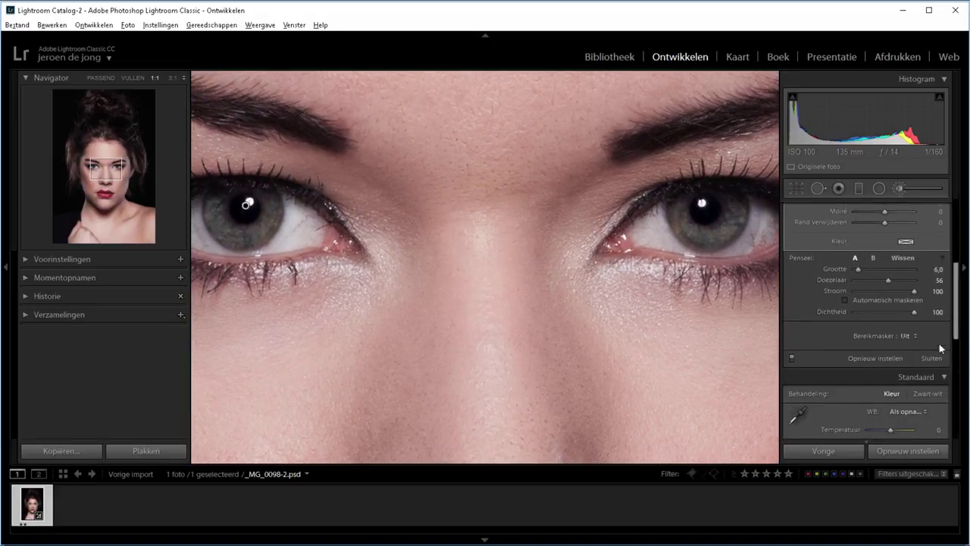
left_click(930, 358)
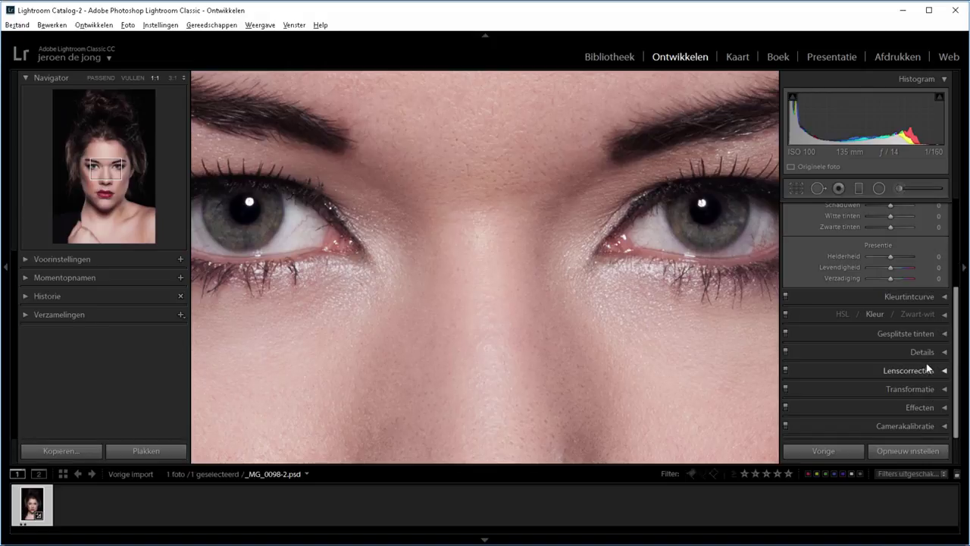
left_click(900, 188)
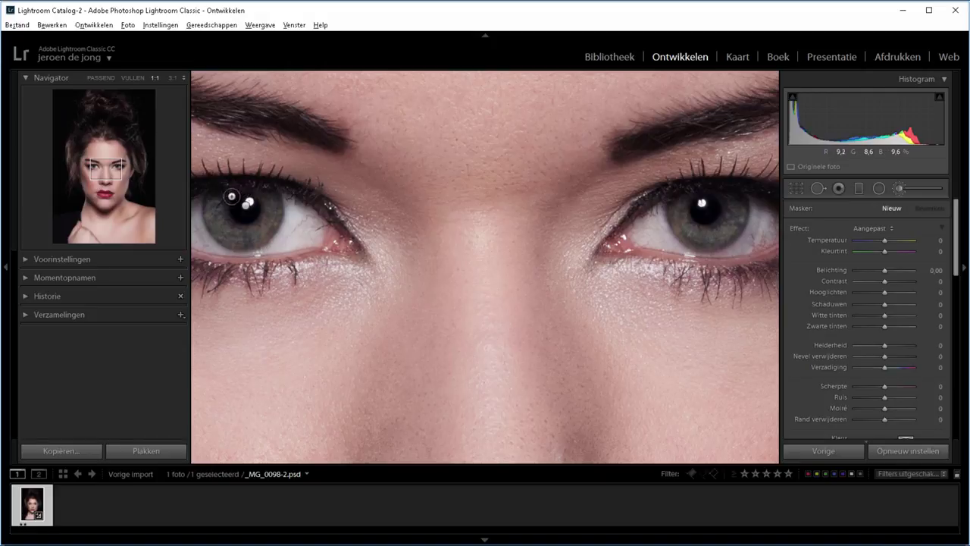
Paint a mask over both irises, erasing it back off the right pupil
mouse_move(215, 201)
left_mouse_down()
mouse_move(242, 233)
mouse_move(273, 201)
mouse_move(250, 233)
mouse_move(215, 202)
mouse_move(220, 230)
left_mouse_up()
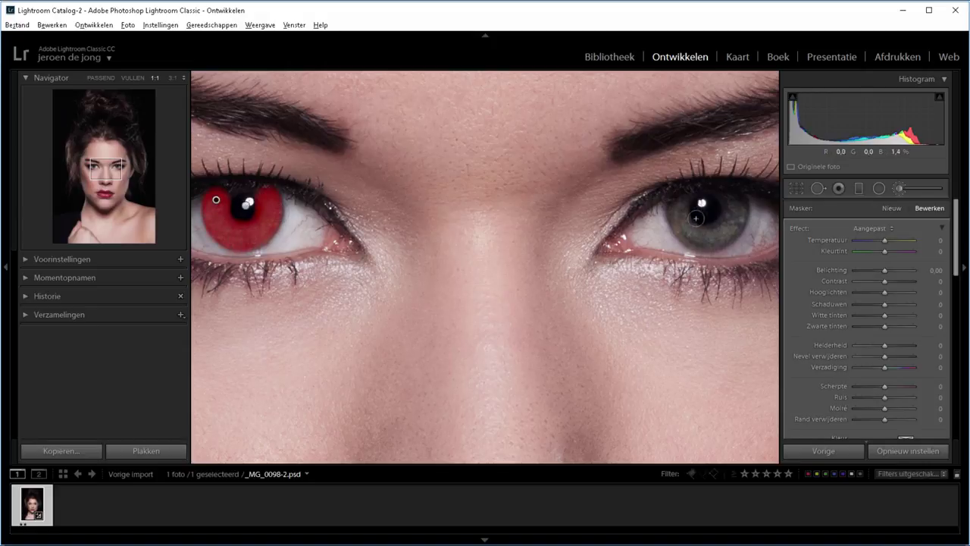
mouse_move(682, 198)
left_mouse_down()
mouse_move(677, 215)
mouse_move(709, 246)
mouse_move(734, 201)
mouse_move(691, 231)
mouse_move(676, 209)
left_mouse_up()
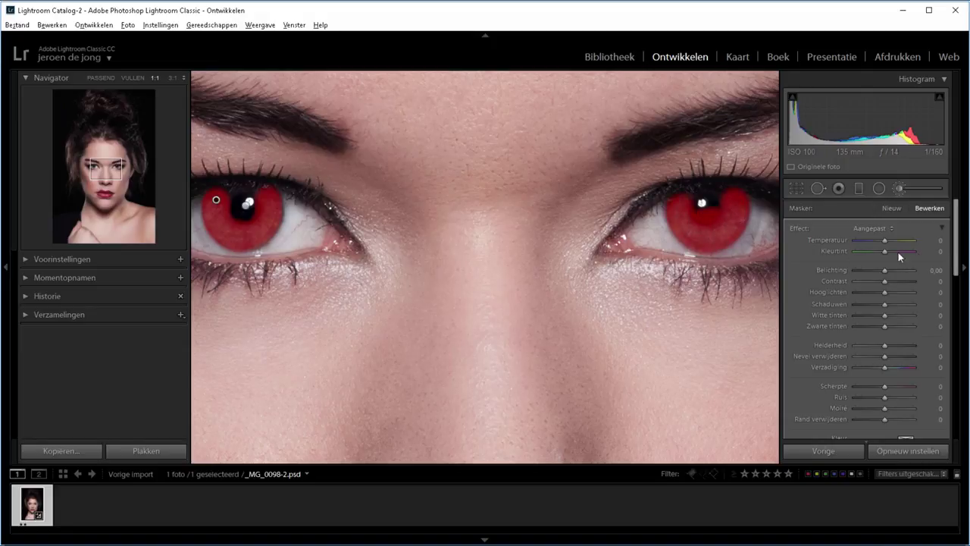
left_click_drag(956, 262, 960, 331)
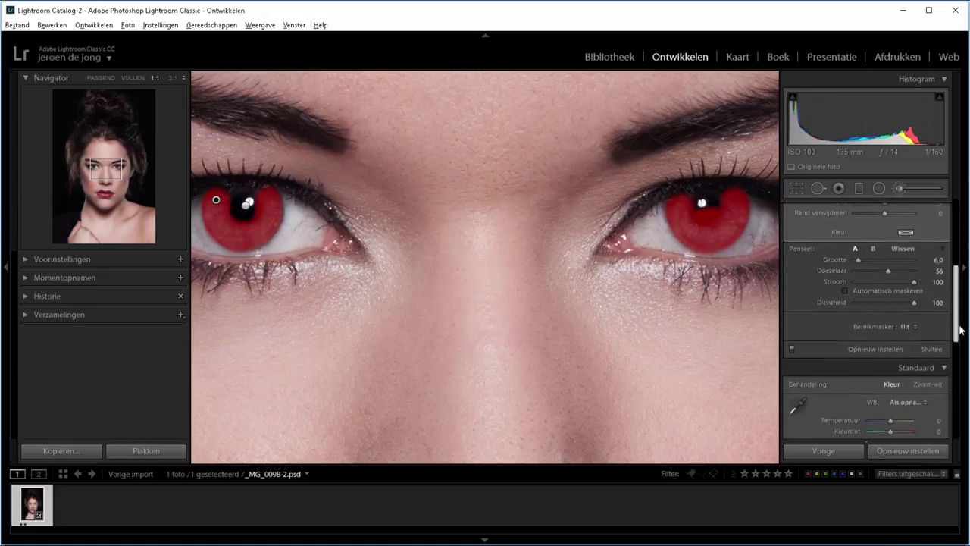
left_click(904, 246)
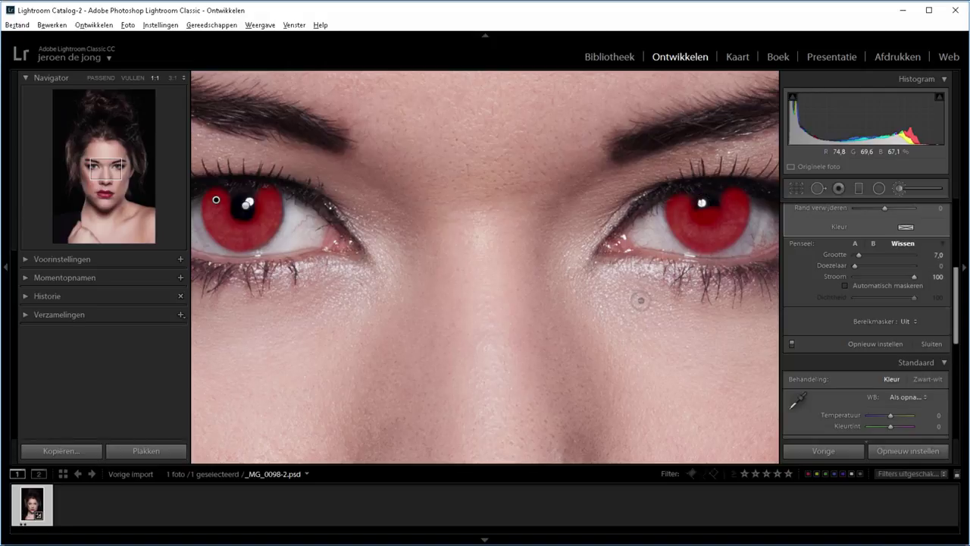
mouse_move(699, 206)
left_mouse_down()
mouse_move(713, 214)
mouse_move(704, 220)
left_mouse_up()
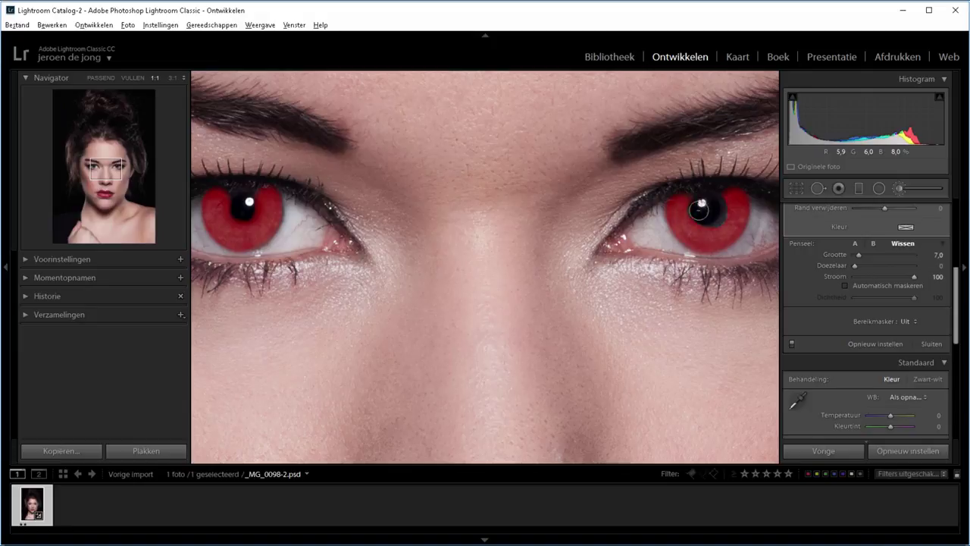
left_click(855, 244)
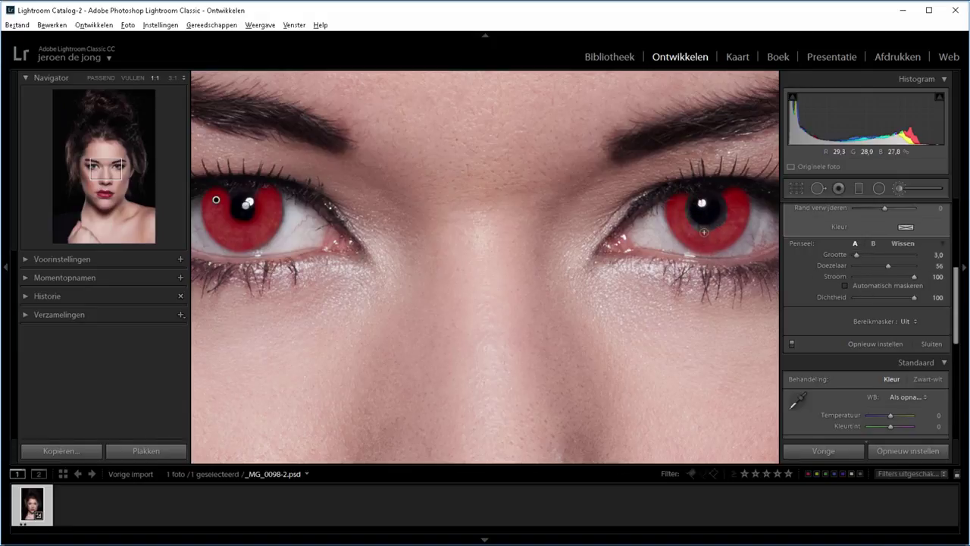
scroll(713, 231, "down", 2)
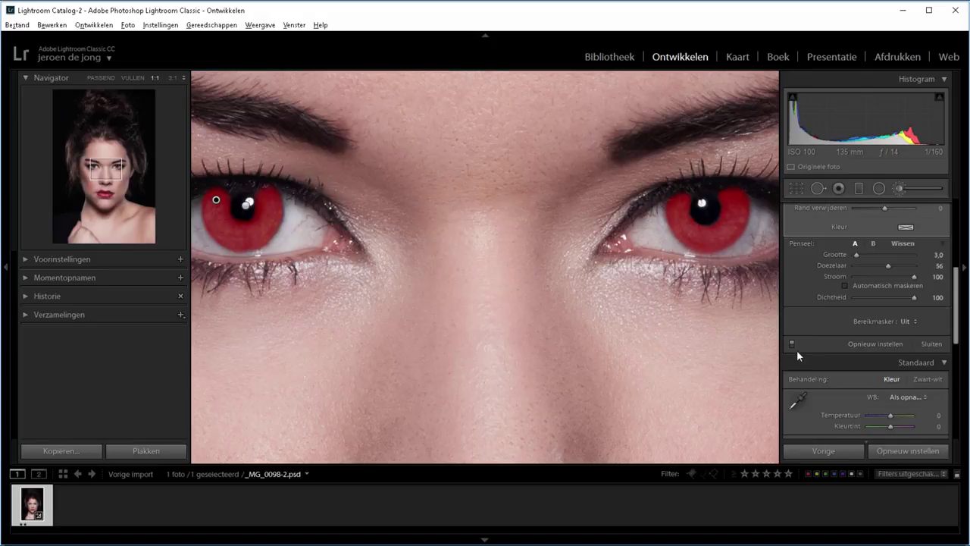
Hide the overlay and set the iris mask's exposure to 0.36
key("o")
scroll(864, 280, "up", 2)
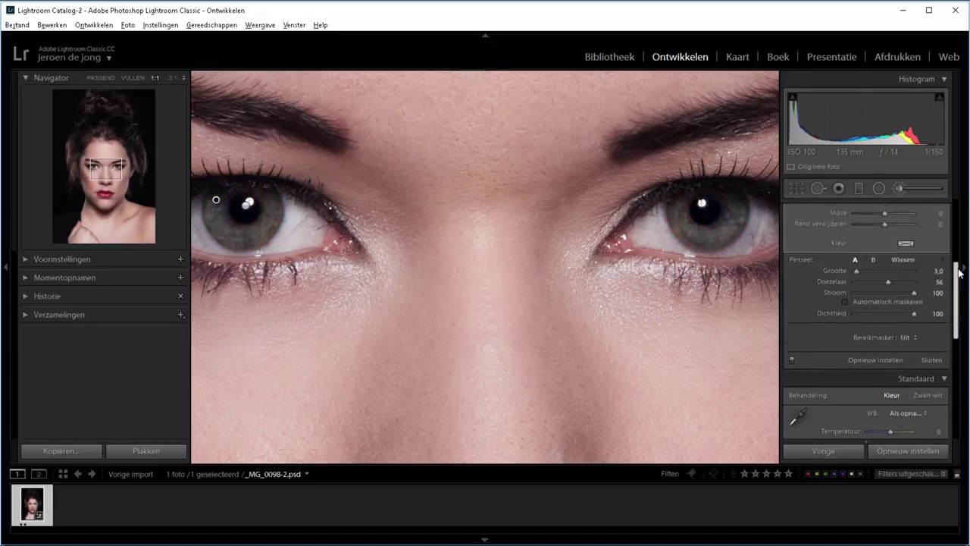
scroll(856, 271, "up", 3)
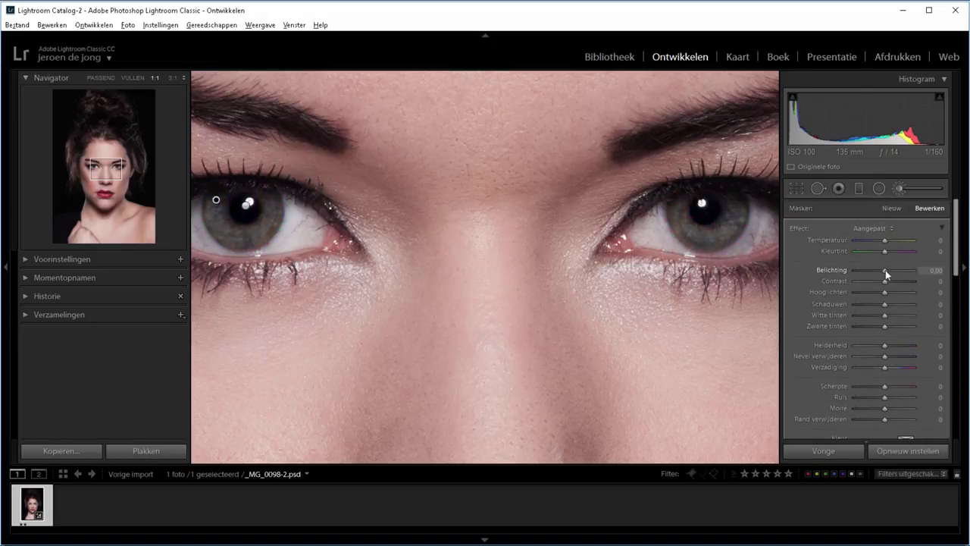
left_click_drag(886, 270, 899, 270)
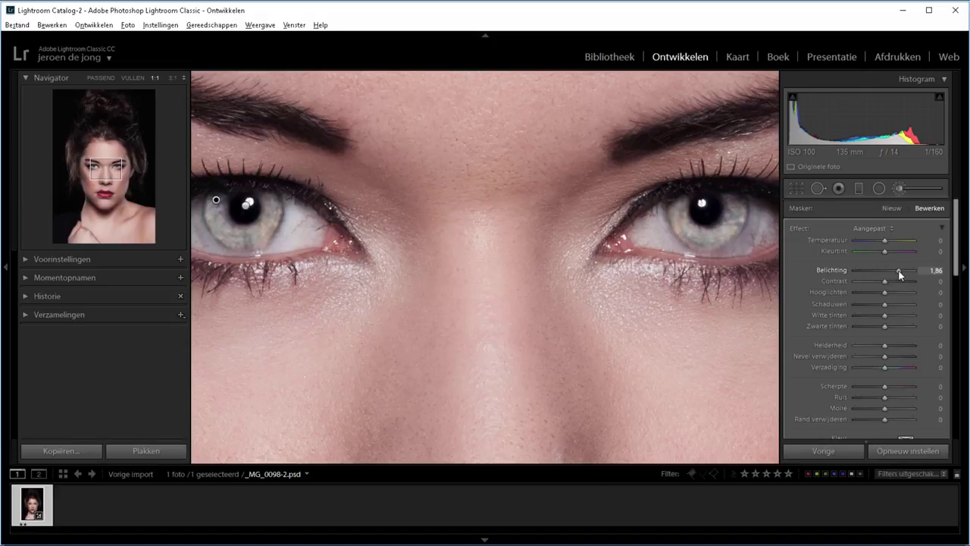
double_click(834, 270)
left_click_drag(883, 275, 888, 276)
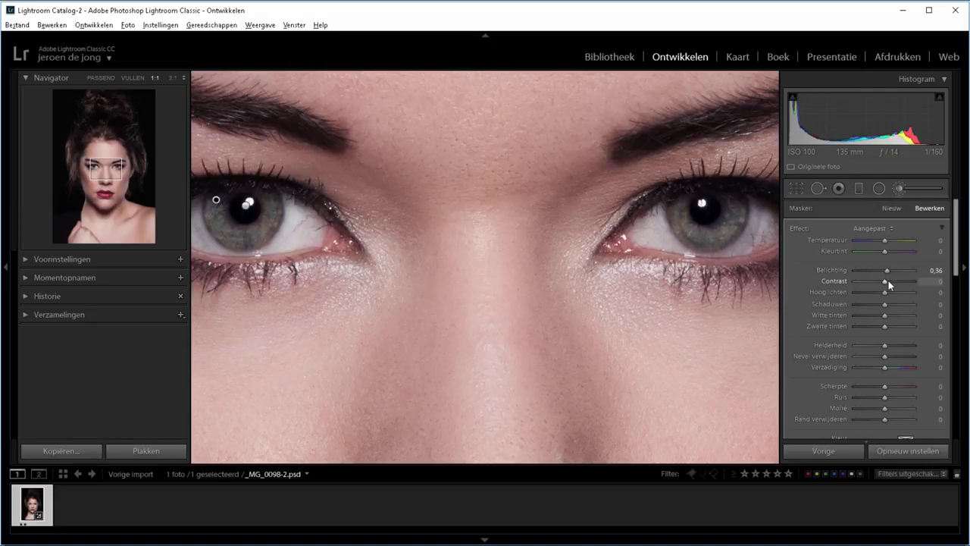
Give the irises contrast 15 plus more saturation and clarity, then start a third brush mask
left_click(887, 280)
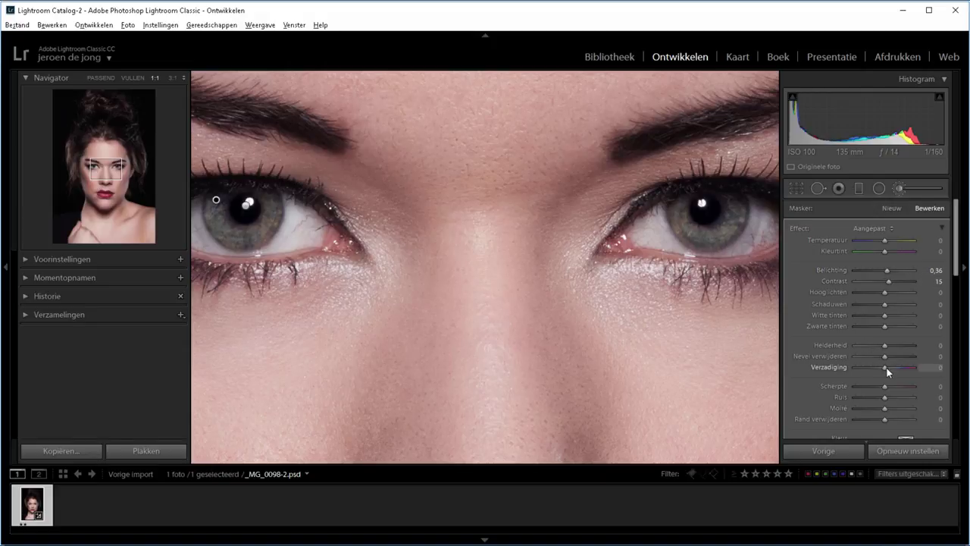
left_click_drag(885, 368, 893, 368)
left_click_drag(887, 348, 887, 346)
scroll(928, 343, "down", 5)
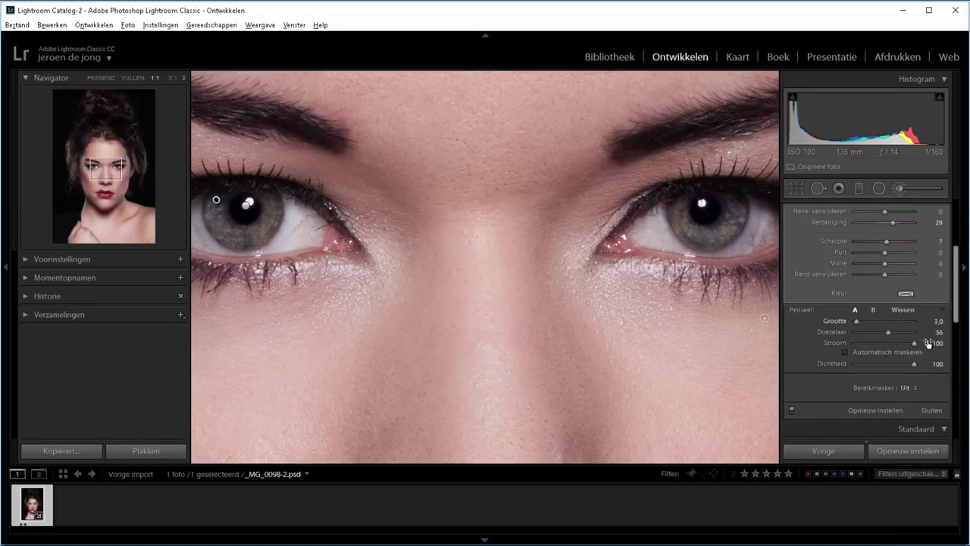
left_click(931, 411)
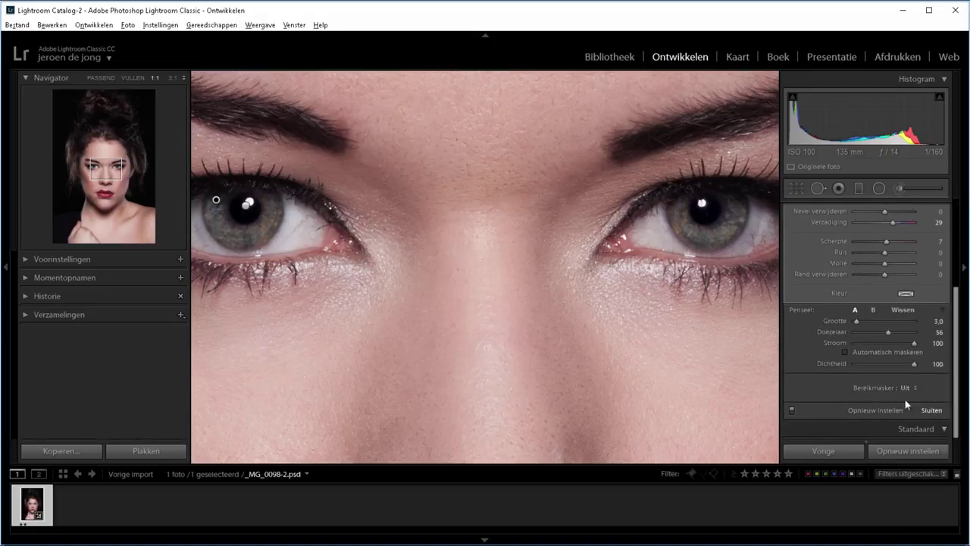
left_click(900, 189)
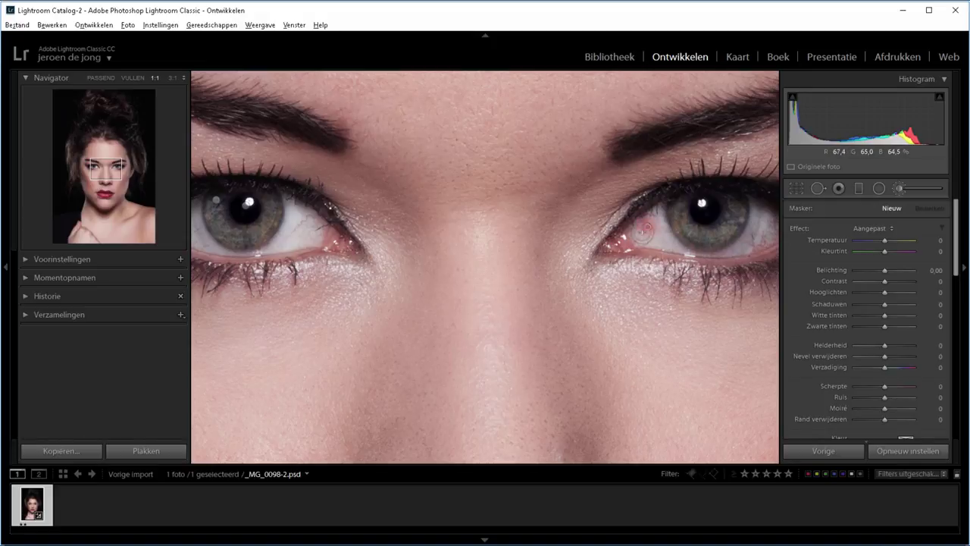
Paint a mask over both eyes' whites and set its shadows to 84 and whites to 9
left_click_drag(646, 225, 647, 227)
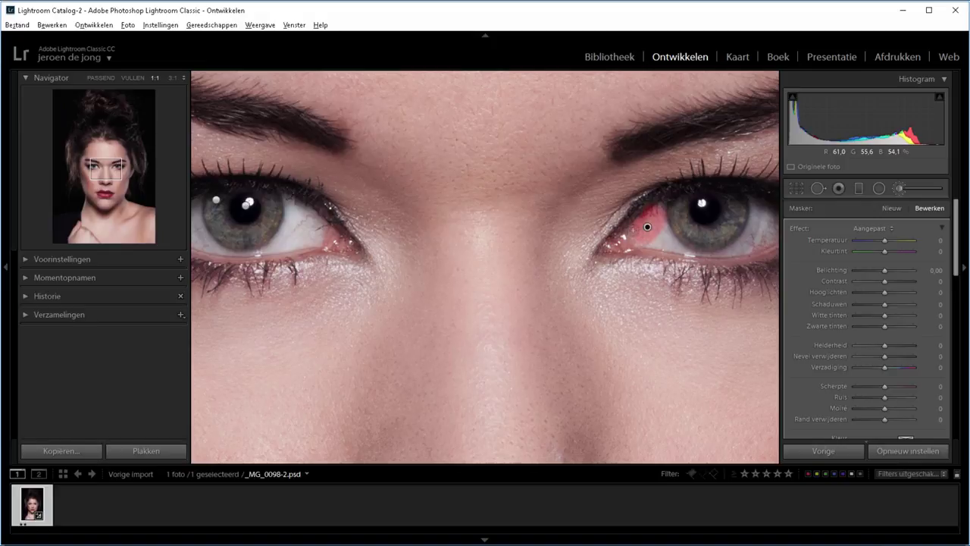
mouse_move(647, 227)
left_mouse_down()
mouse_move(764, 241)
mouse_move(758, 226)
left_mouse_up()
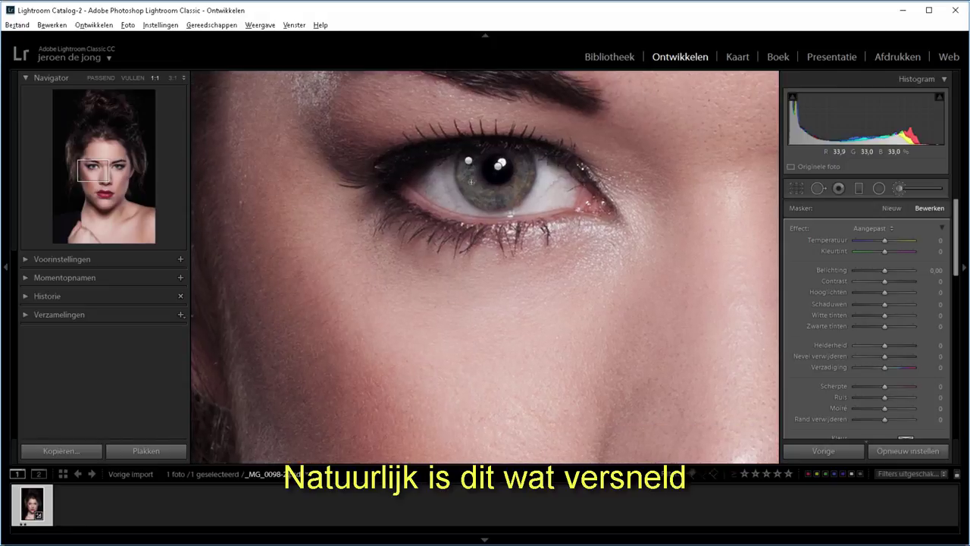
left_click_drag(471, 182, 464, 207)
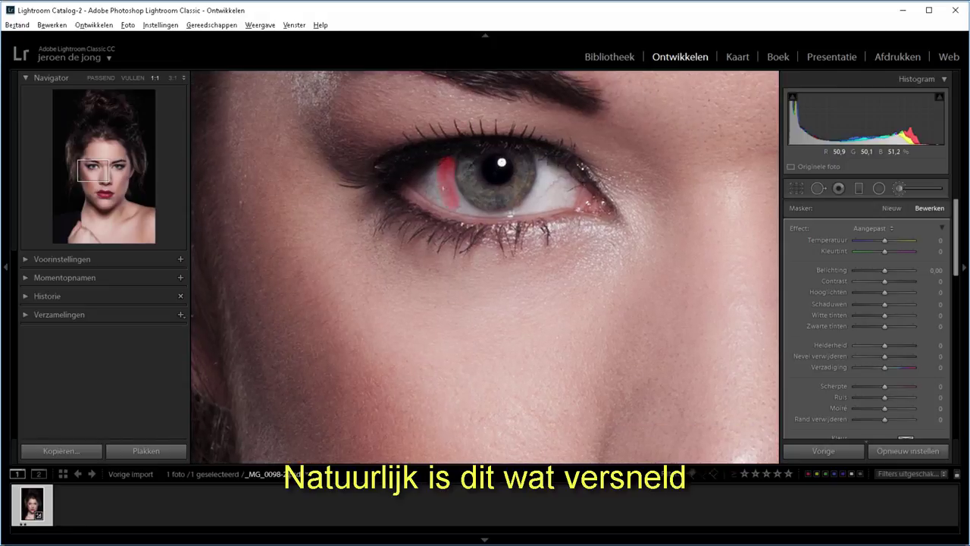
mouse_move(531, 214)
left_mouse_down()
mouse_move(526, 203)
mouse_move(573, 179)
mouse_move(557, 198)
left_mouse_up()
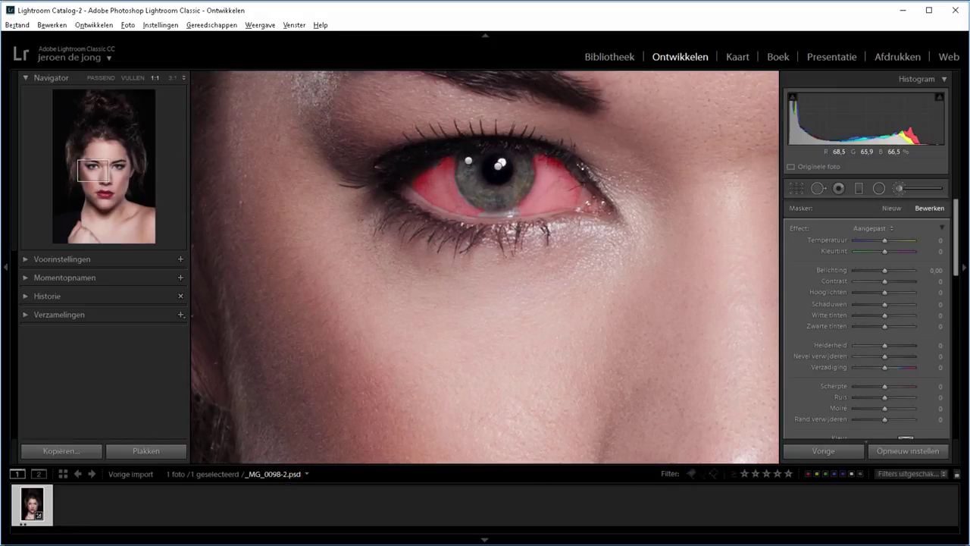
key("o")
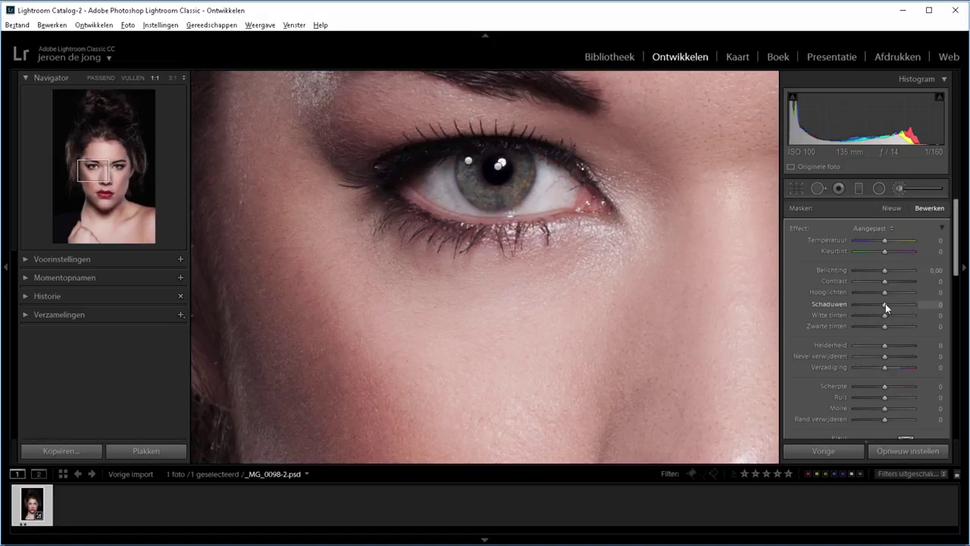
left_click_drag(884, 305, 896, 306)
left_click_drag(884, 316, 888, 314)
Fit the whole face in view and toggle the brush edits off and on to compare
left_click(133, 78)
left_click_drag(958, 270, 954, 332)
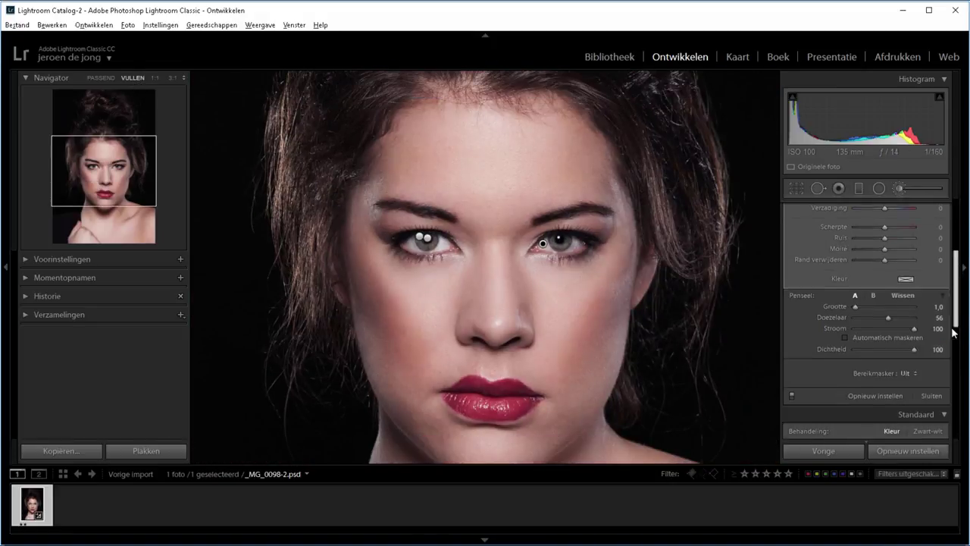
scroll(933, 402, "down", 1)
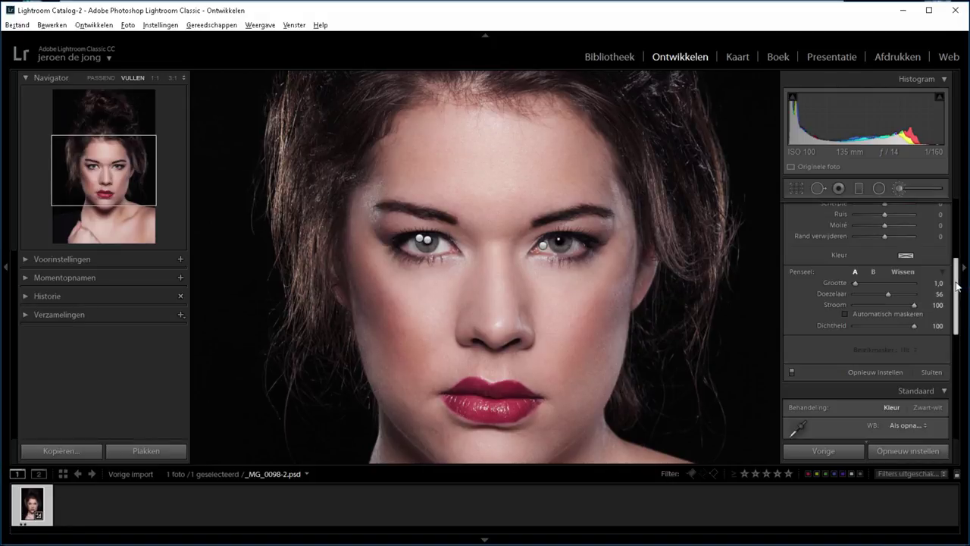
left_click_drag(957, 285, 959, 257)
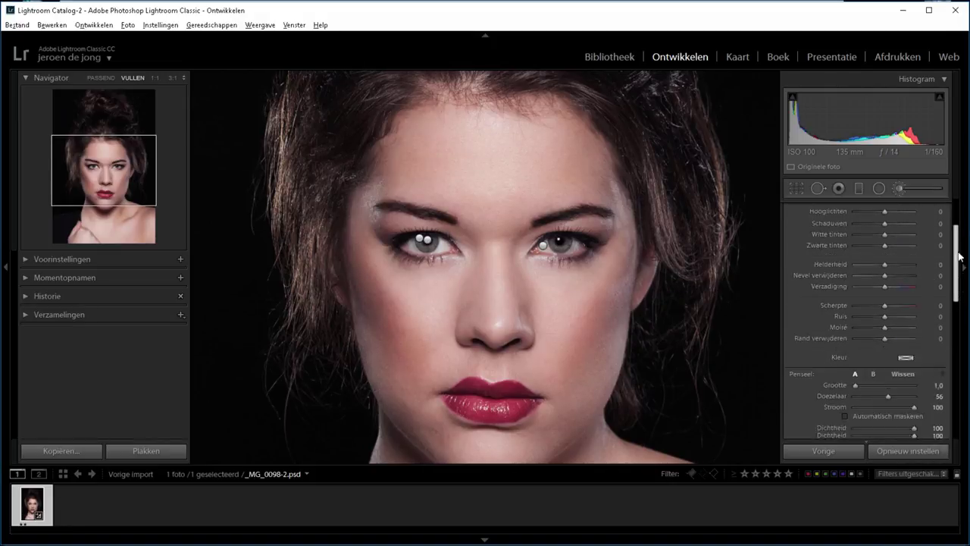
scroll(872, 319, "down", 5)
left_click(791, 364)
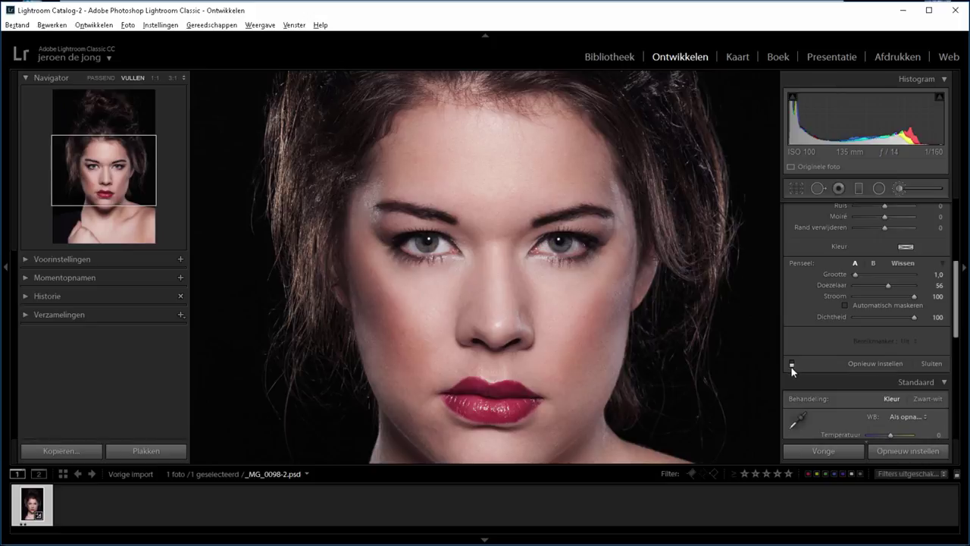
left_click(791, 364)
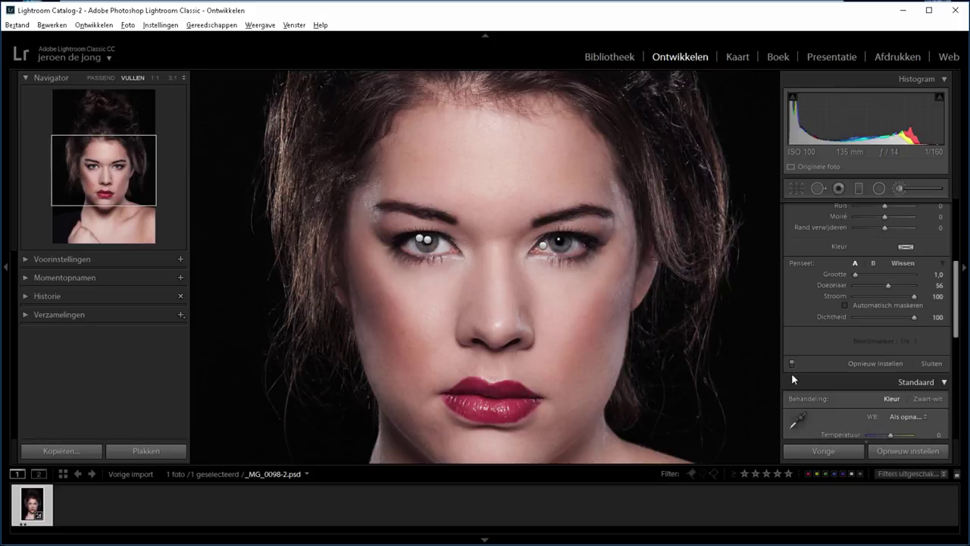